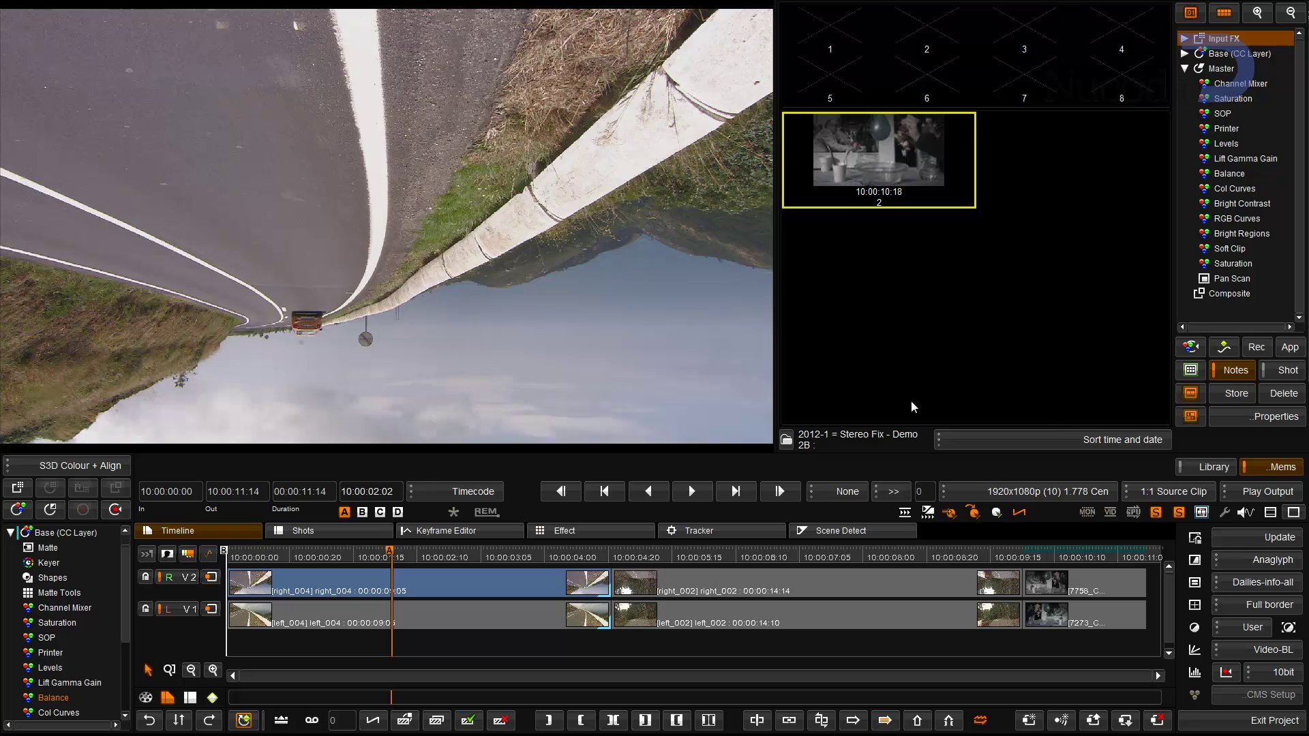
Step: Compare the upright right-eye image with the upside-down source image in the viewer
{"action": "left_click", "coordinate": [1179, 512]}
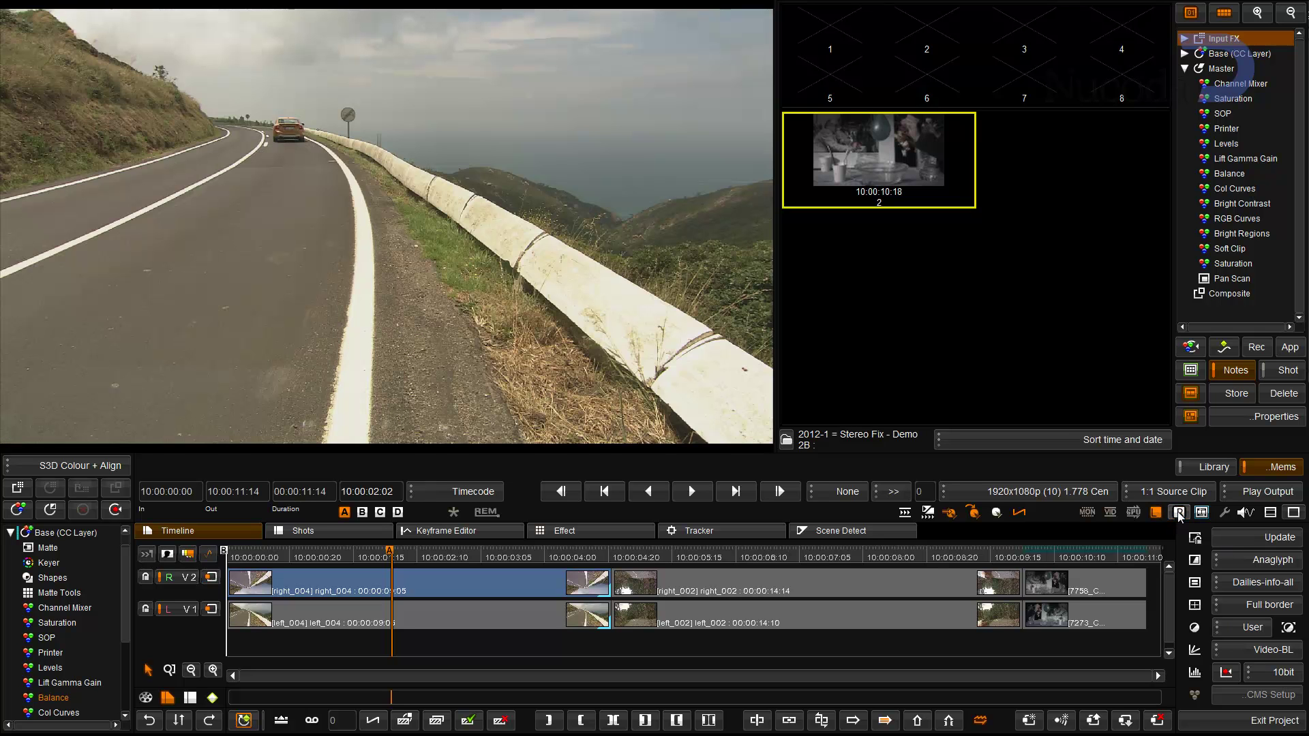
{"action": "left_click", "coordinate": [1179, 514]}
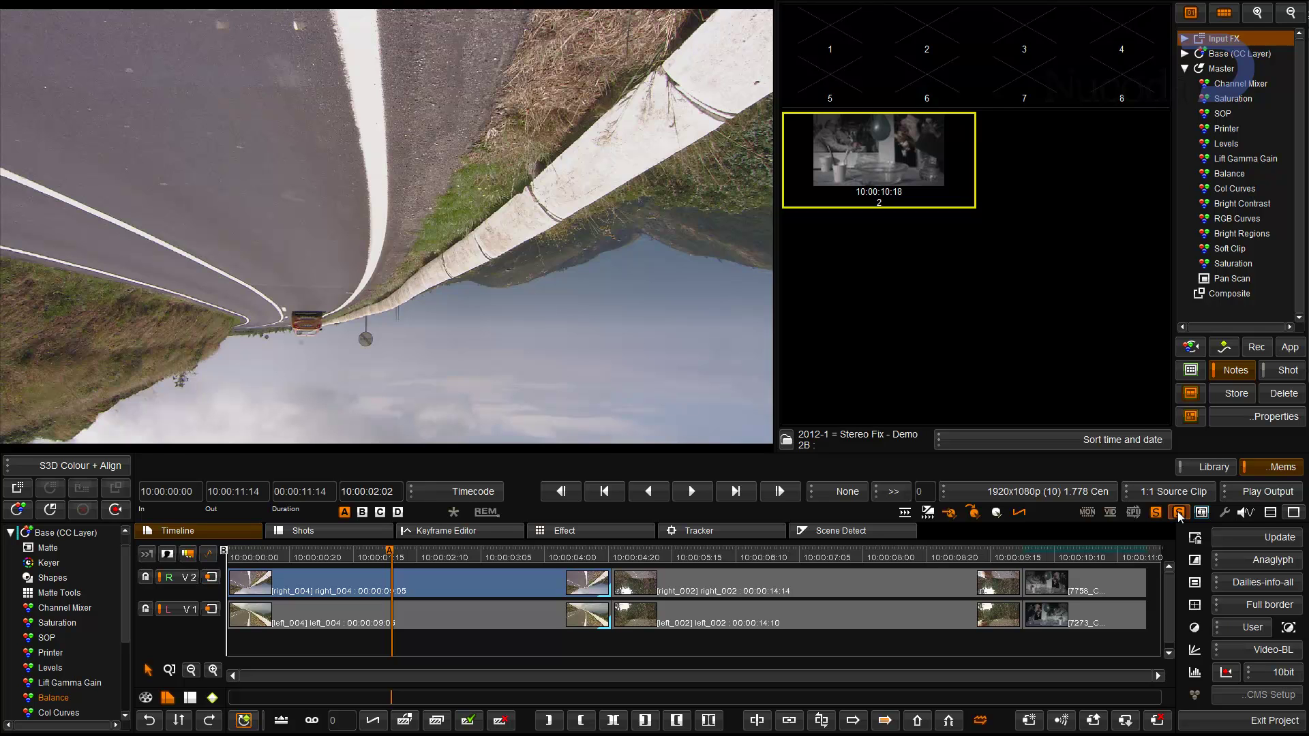
{"action": "left_click", "coordinate": [1179, 514]}
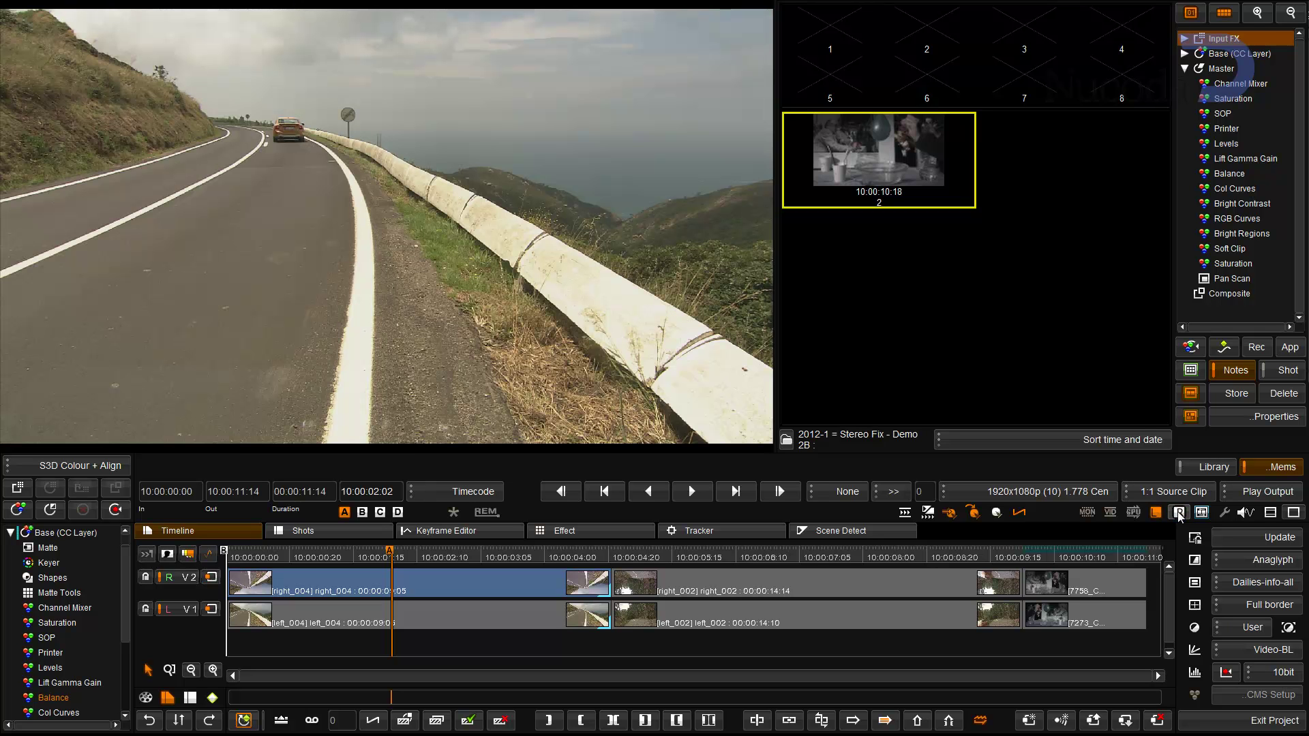
{"action": "left_click", "coordinate": [1178, 515]}
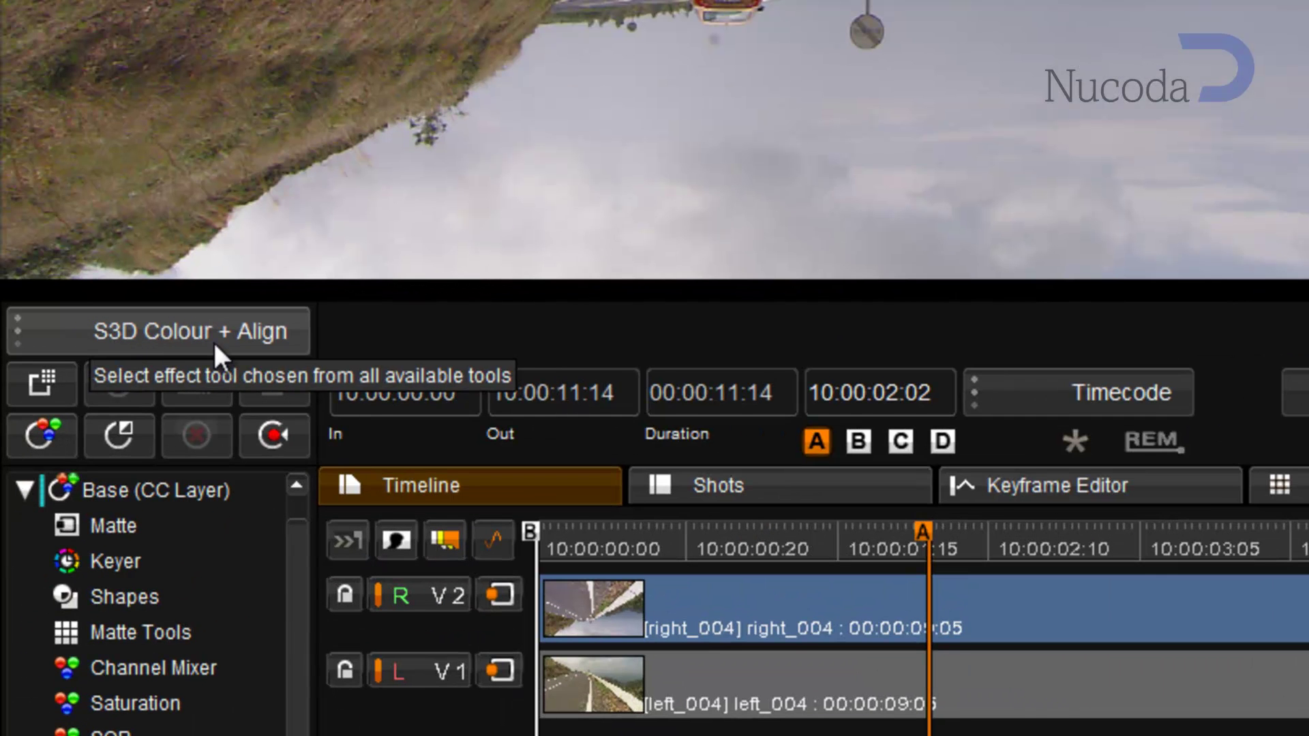
Step: Add Stereoscopic > S3D Colour + Align as an Input FX and show its settings
{"action": "left_click", "coordinate": [212, 340]}
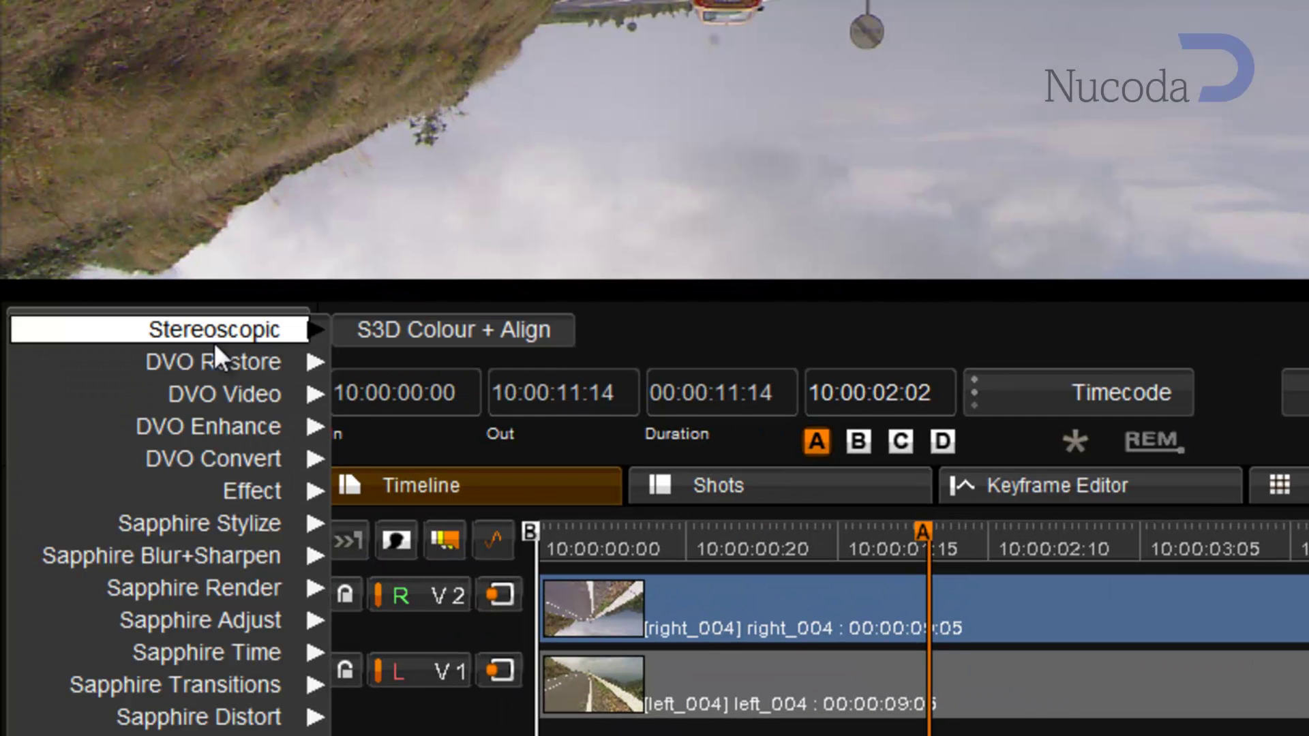
{"action": "left_click", "coordinate": [399, 333]}
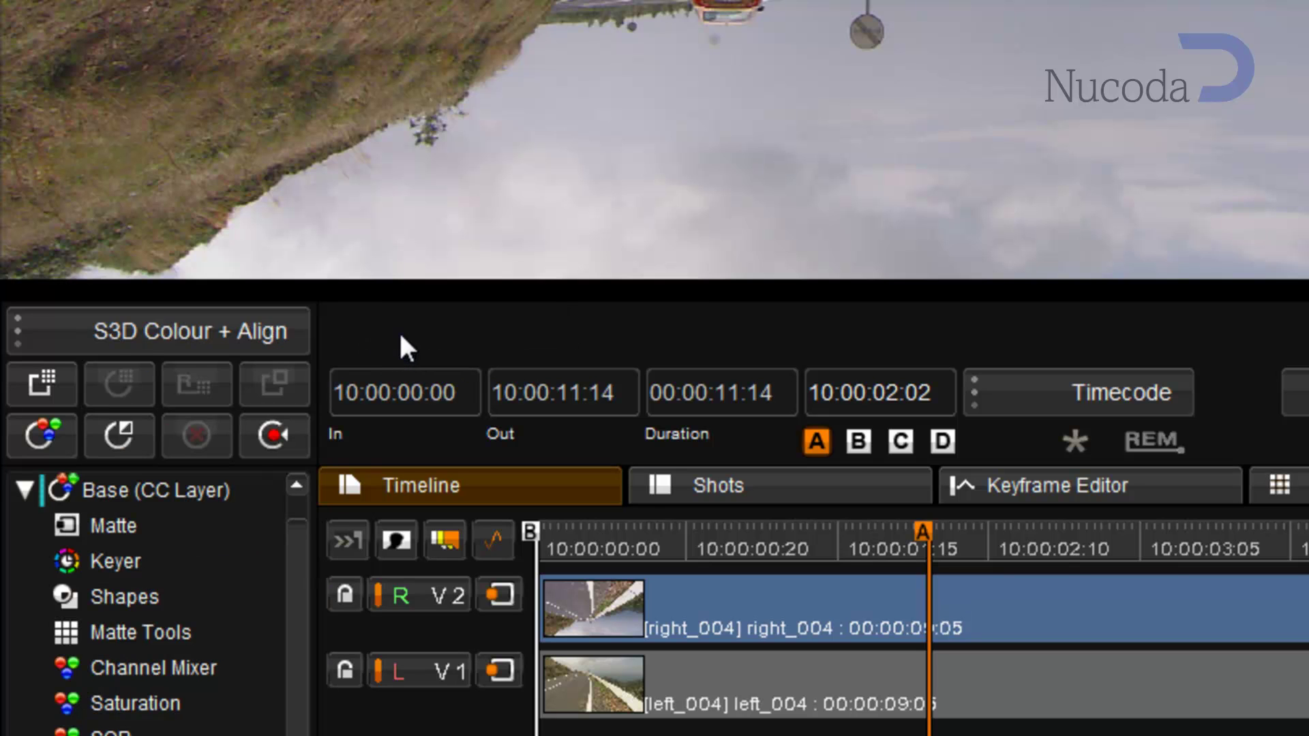
{"action": "left_click", "coordinate": [40, 378]}
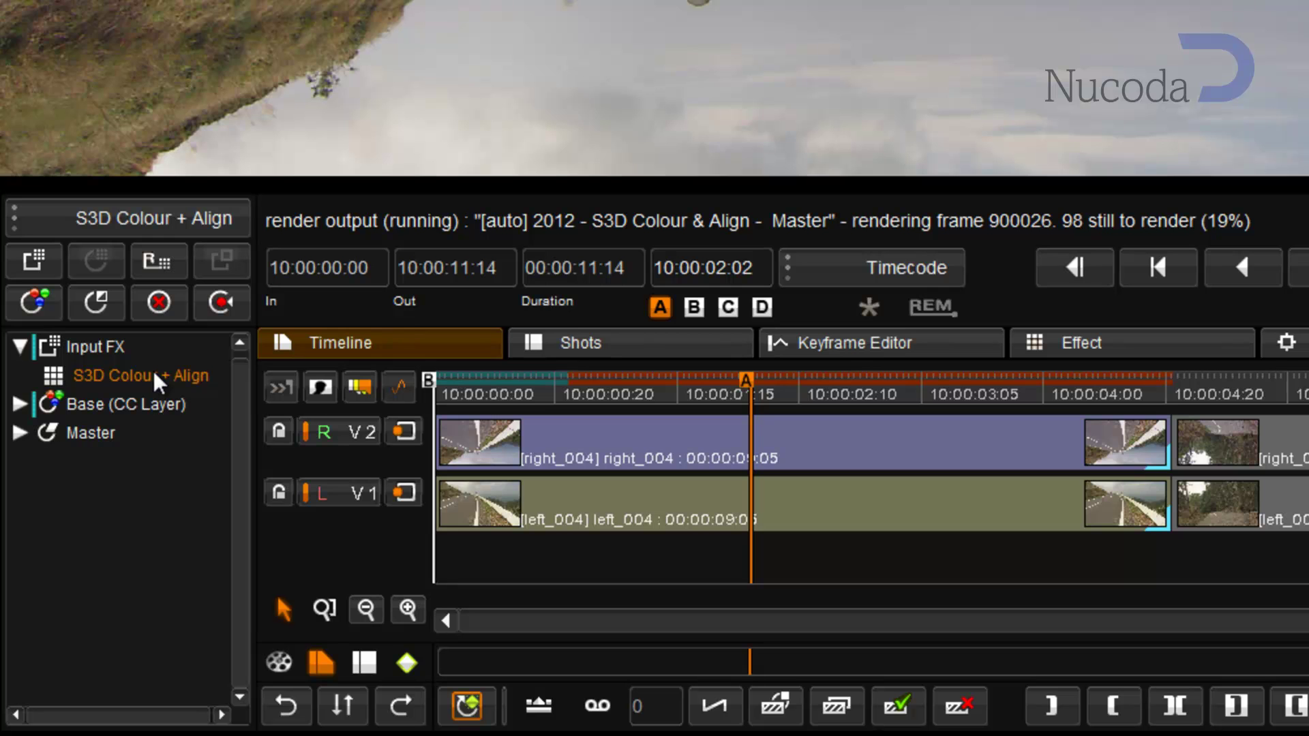
{"action": "left_click", "coordinate": [153, 368]}
{"action": "double_click", "coordinate": [154, 372]}
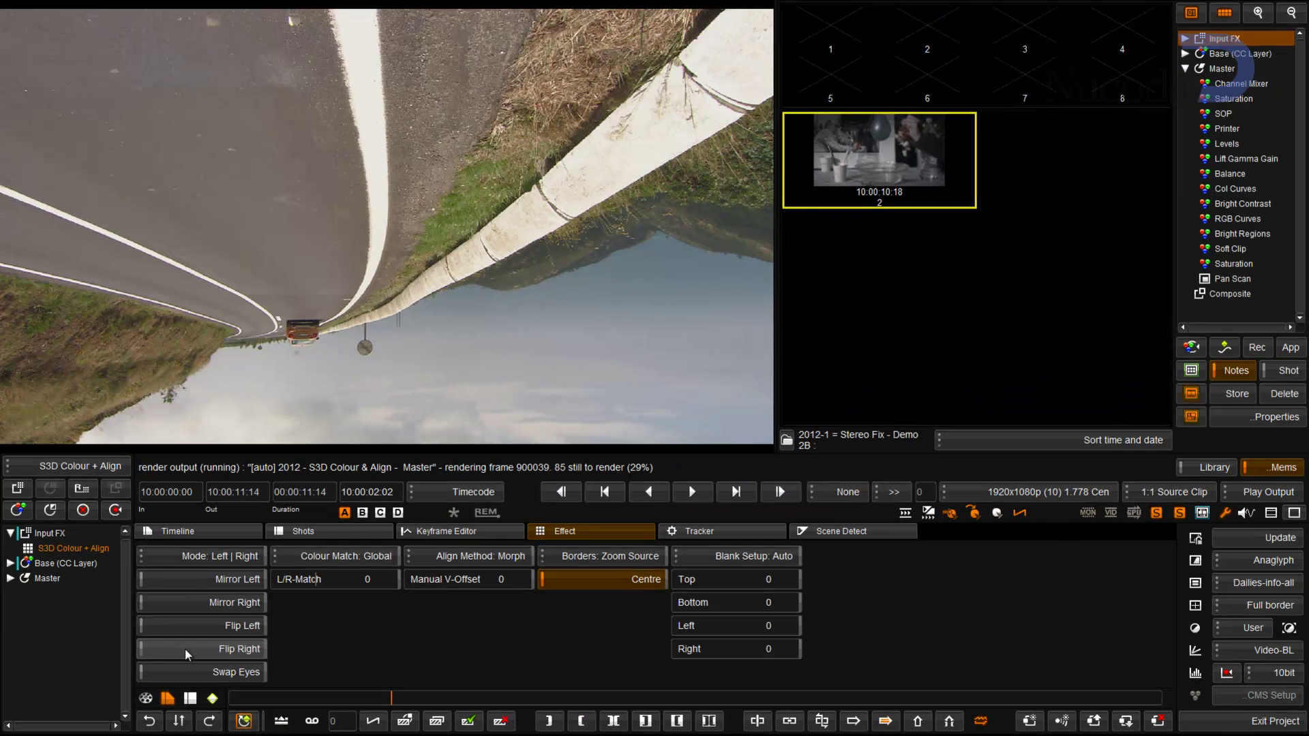
Step: Turn on Flip Right, store a still of the corrected frame, and return to the Timeline
{"action": "left_click", "coordinate": [354, 567]}
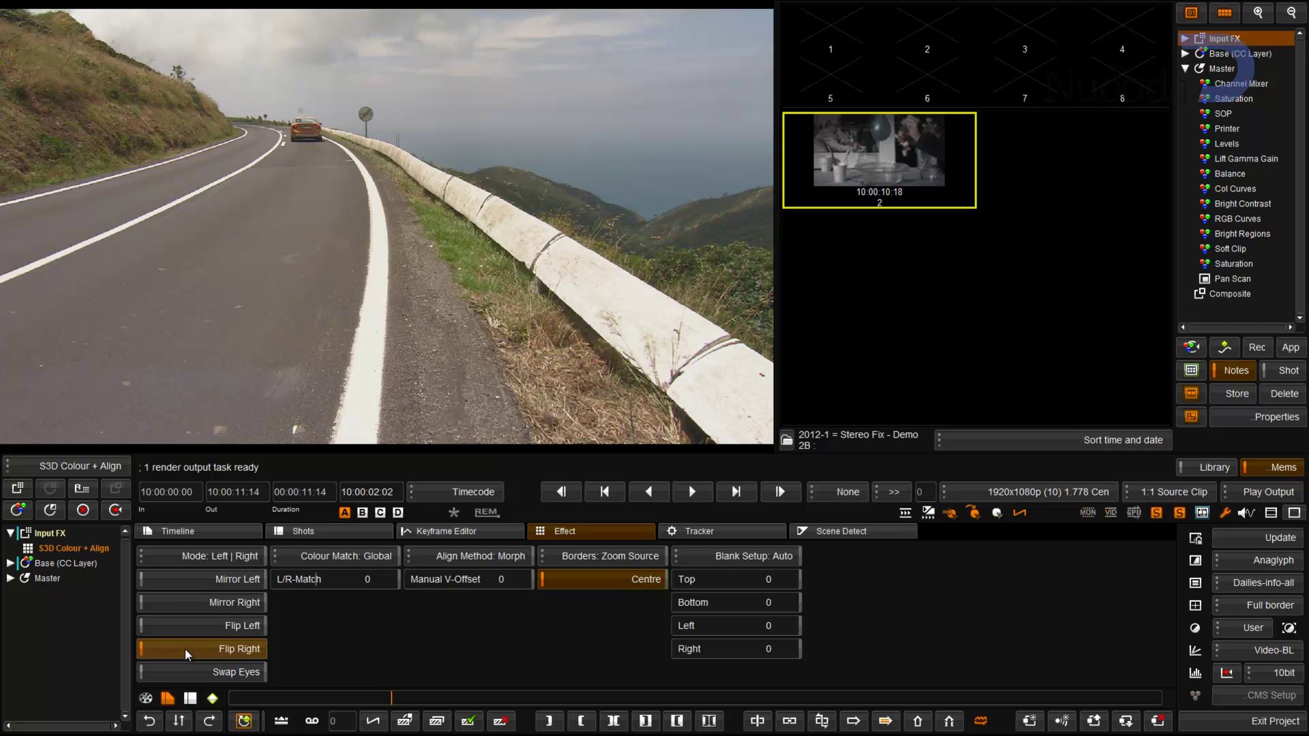
{"action": "left_click", "coordinate": [1250, 395]}
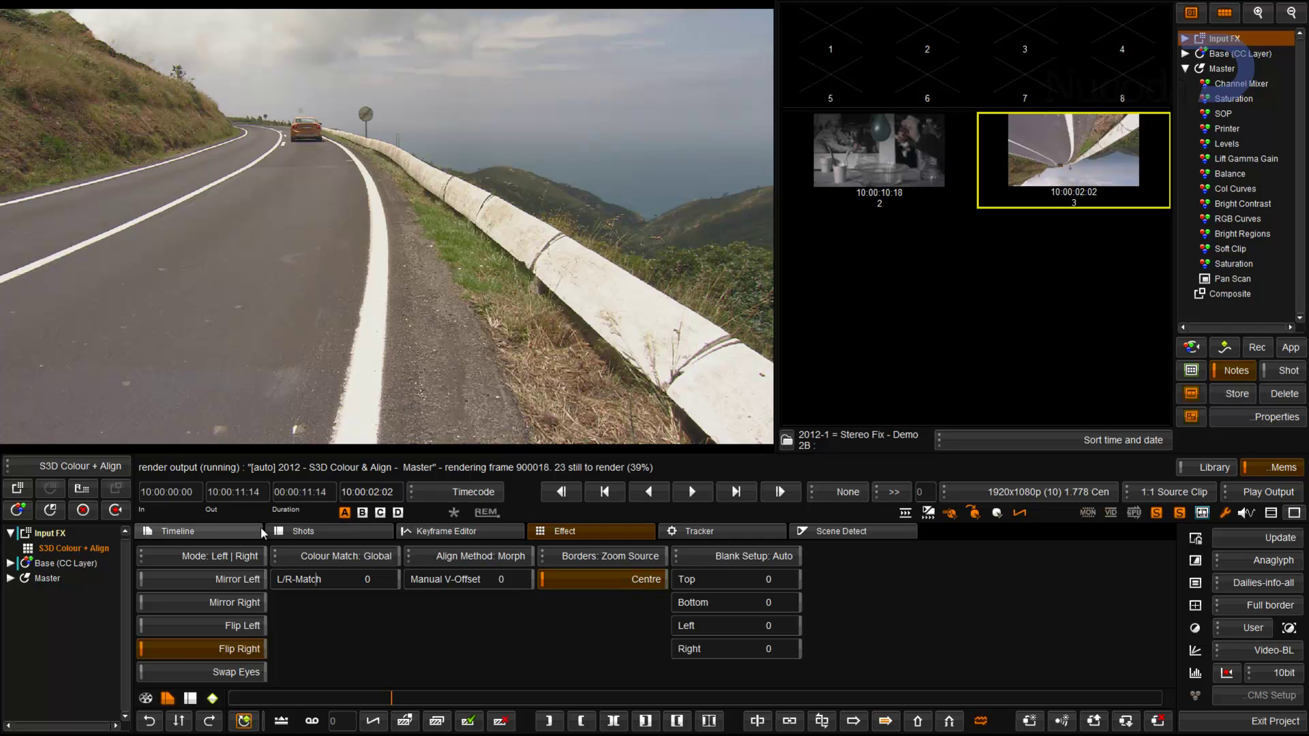
{"action": "left_click", "coordinate": [213, 530]}
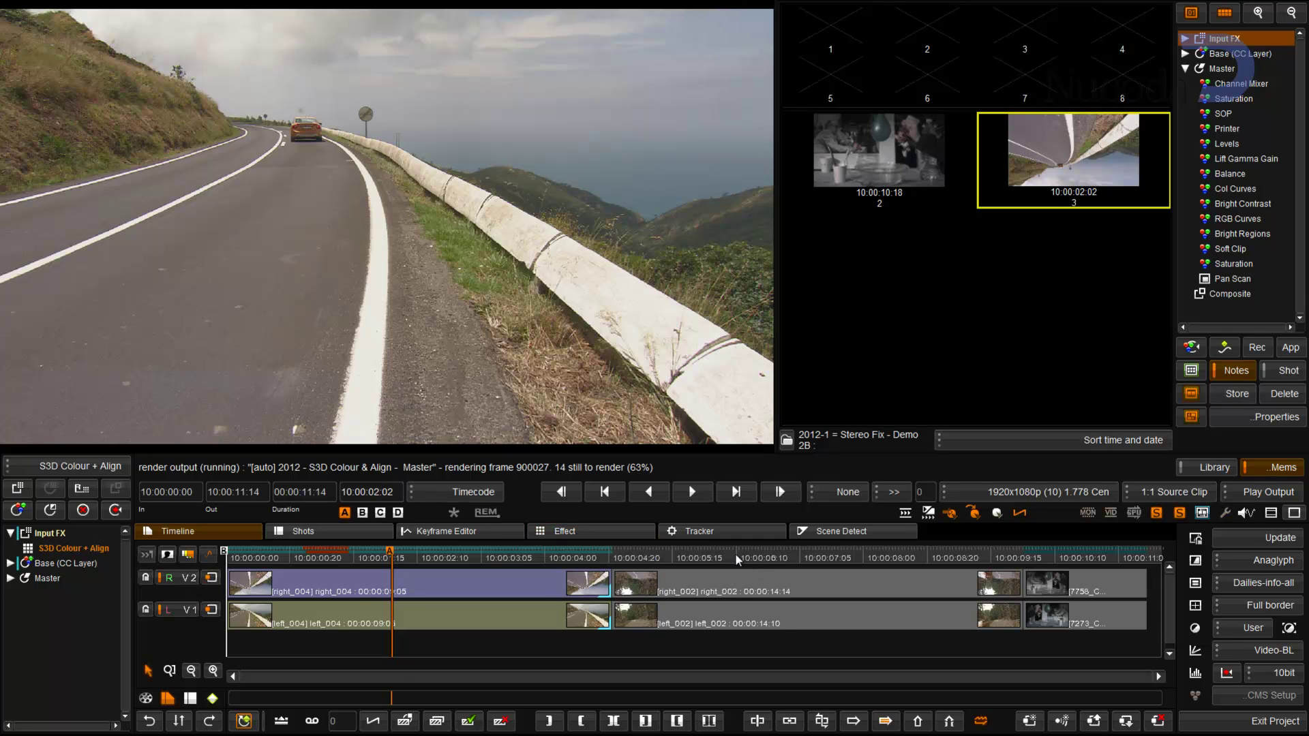
Step: Select the right_002 forest clip and compare its two eye views
{"action": "left_click", "coordinate": [778, 562]}
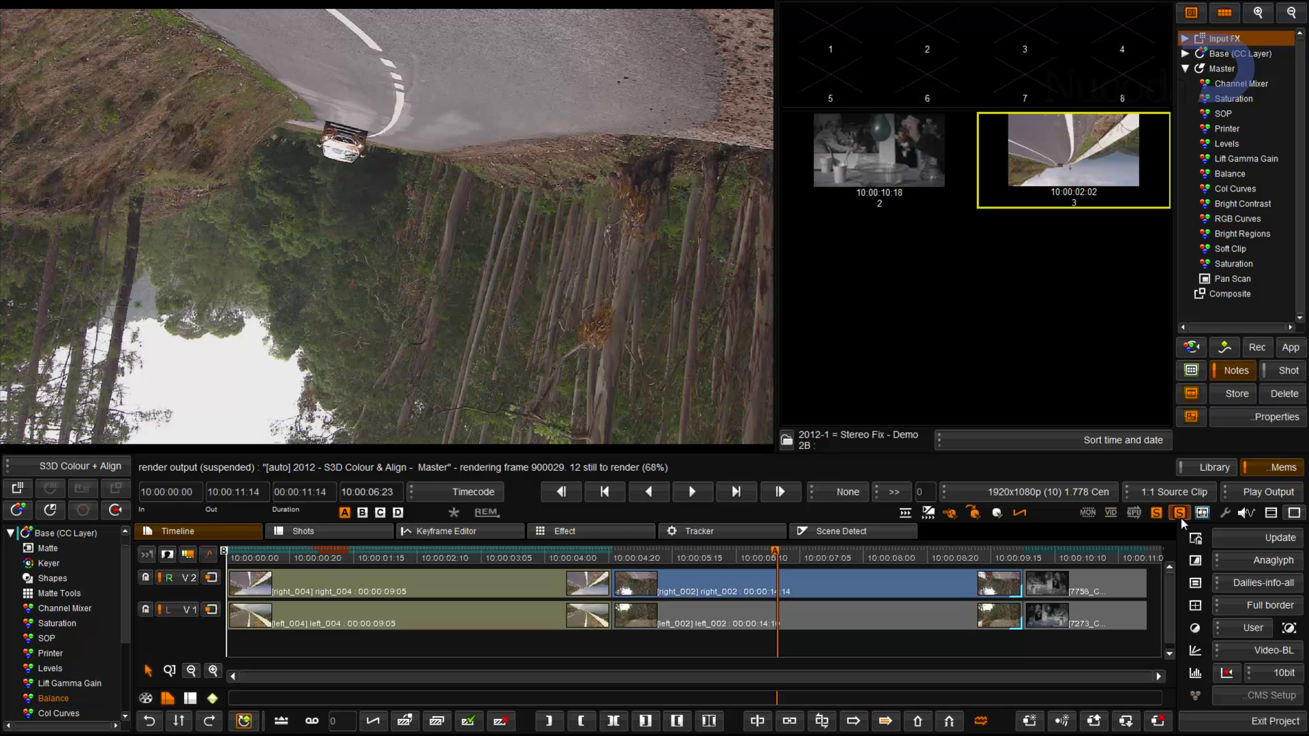
{"action": "left_click", "coordinate": [1180, 516]}
{"action": "left_click", "coordinate": [1179, 516]}
{"action": "left_click", "coordinate": [1180, 516]}
{"action": "left_click", "coordinate": [1180, 516]}
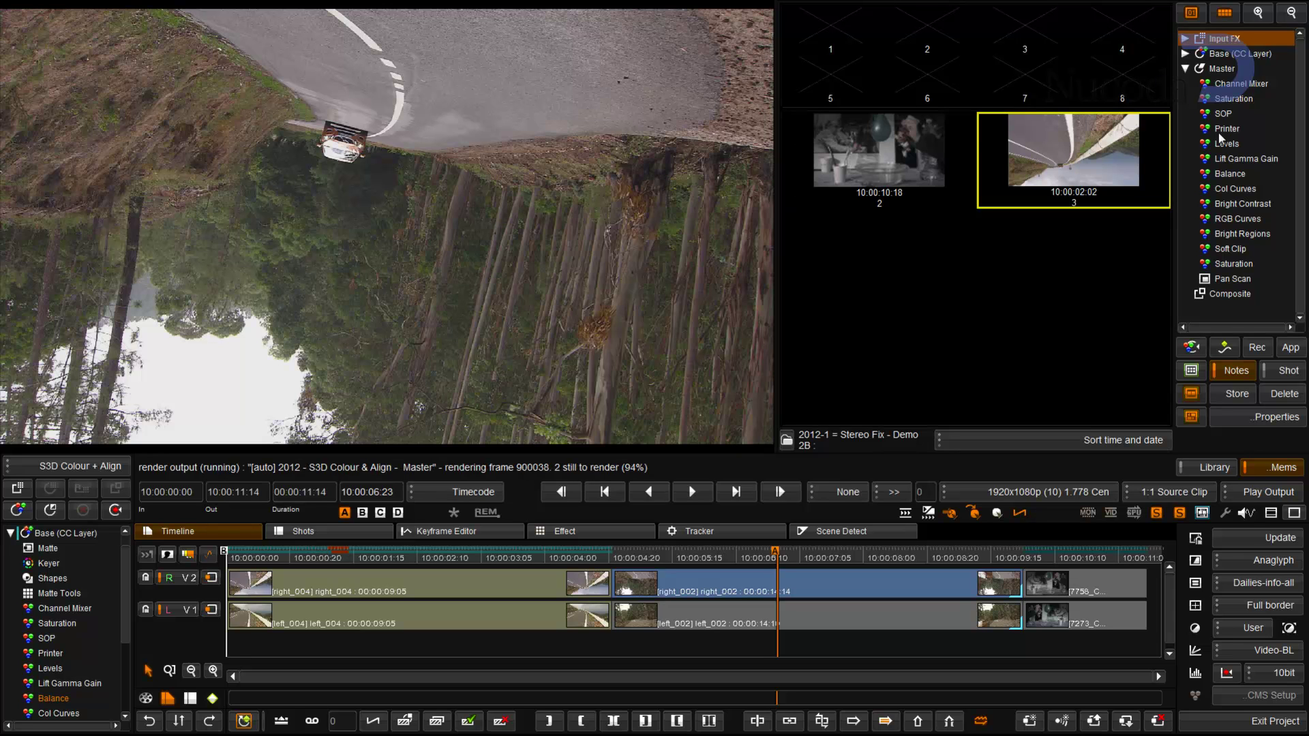
Step: Recall the stored flip onto right_002 and check both eyes are upright
{"action": "left_click", "coordinate": [1256, 347]}
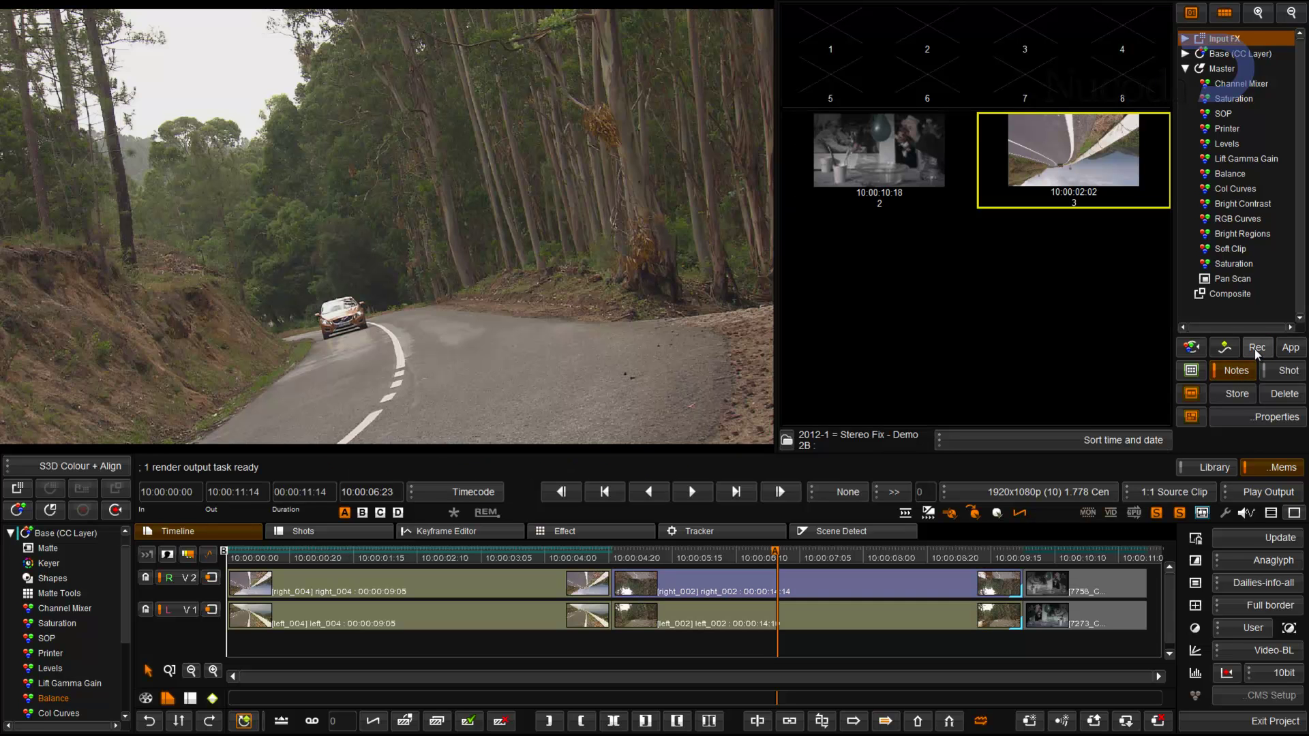
{"action": "left_click", "coordinate": [1178, 515]}
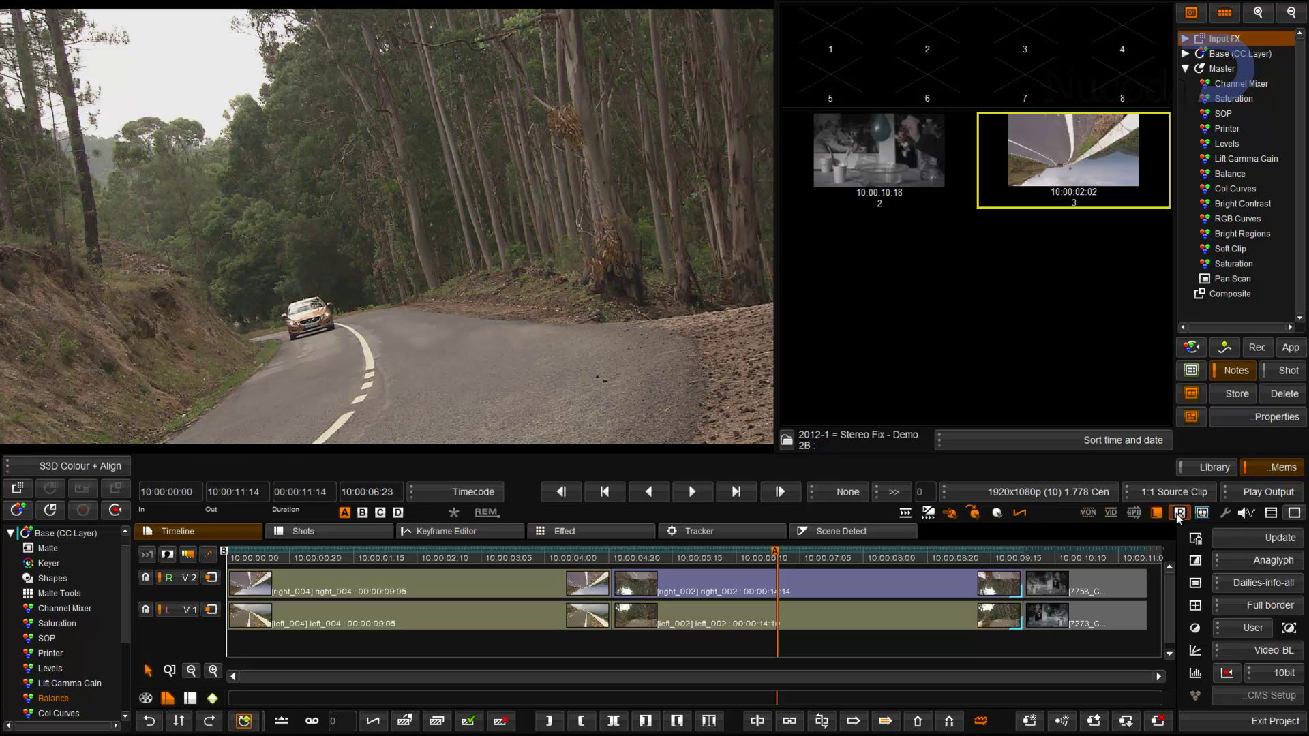
{"action": "left_click", "coordinate": [1178, 515]}
{"action": "left_click", "coordinate": [1178, 515]}
{"action": "left_click", "coordinate": [1177, 515]}
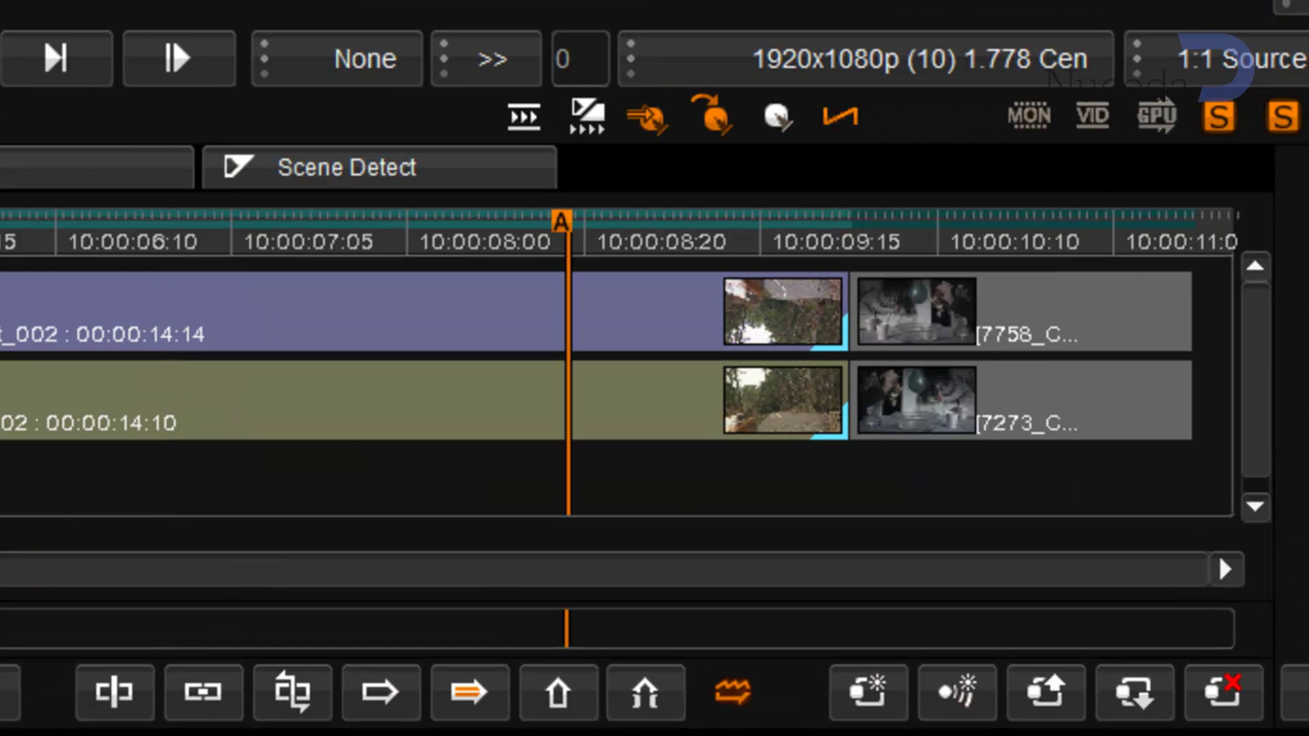
Step: Select the bowl-and-balloon clip at 10:00:10:18 and show its S3D Colour + Align Input FX settings
{"action": "left_click", "coordinate": [1011, 236]}
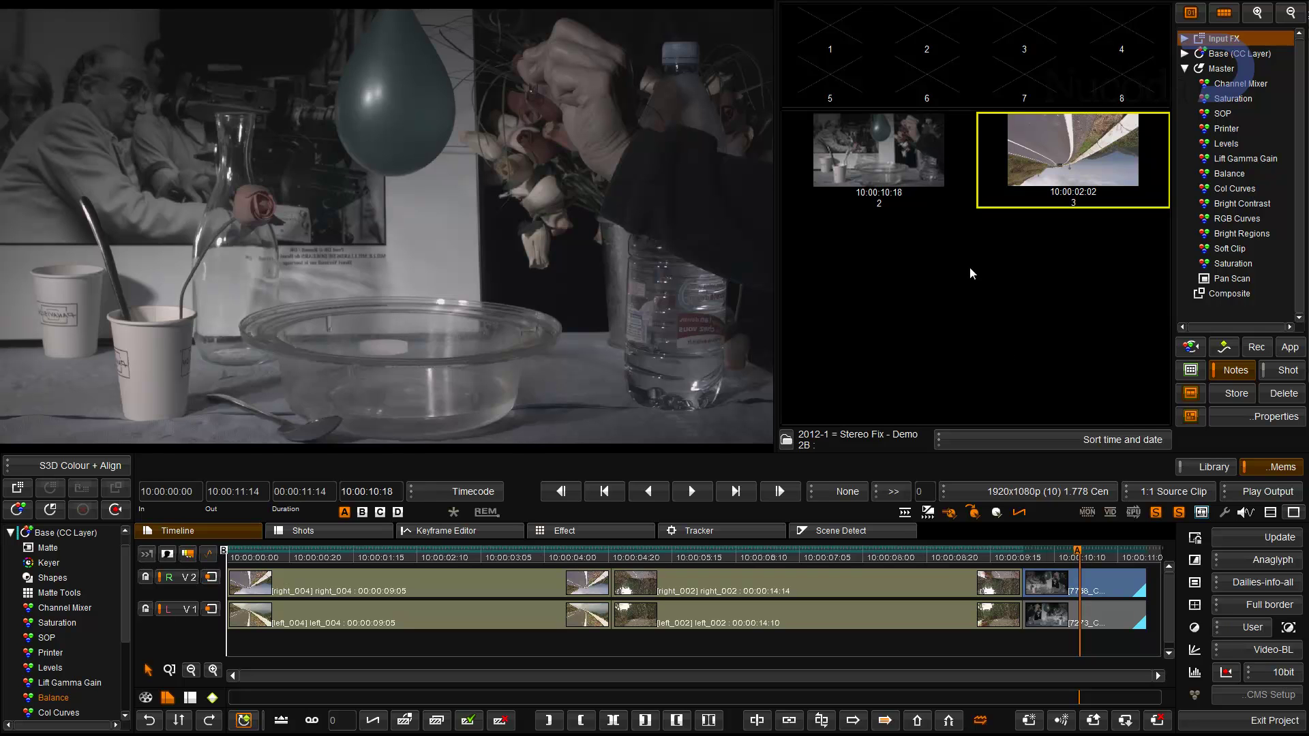
{"action": "left_click", "coordinate": [872, 165]}
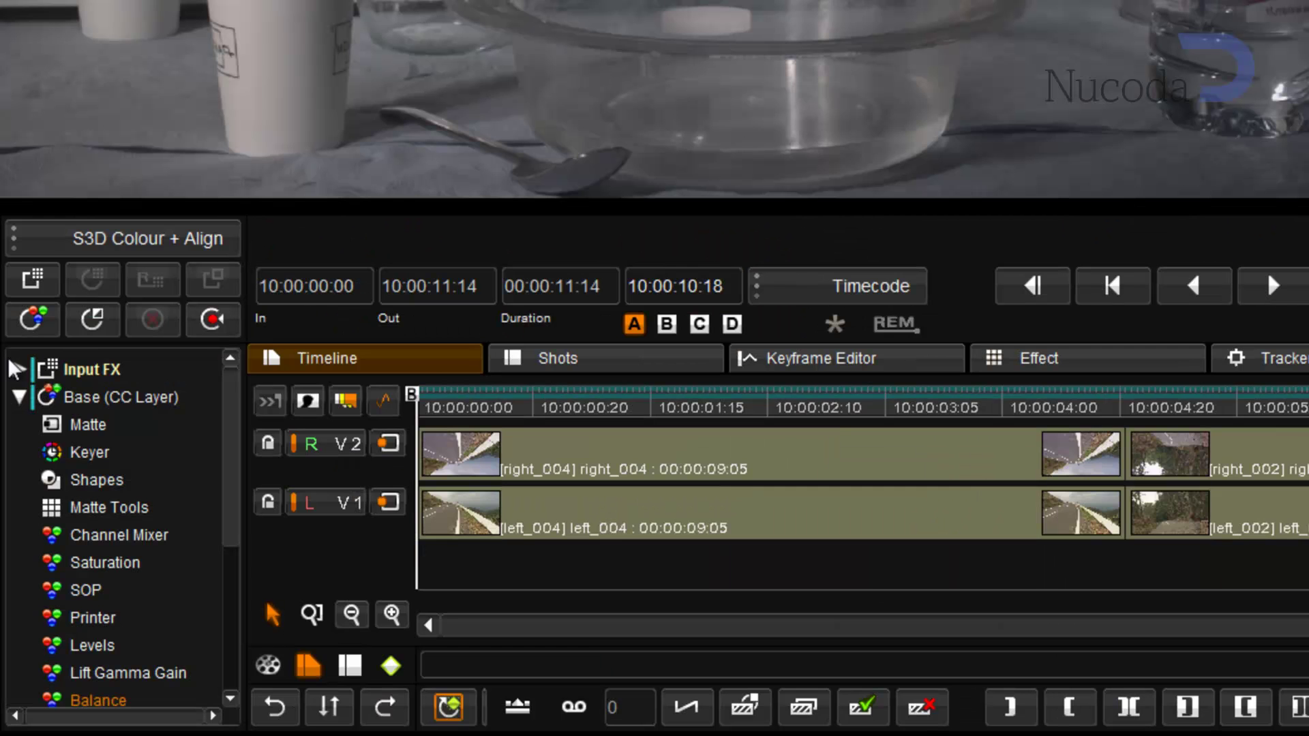
{"action": "left_click", "coordinate": [19, 362]}
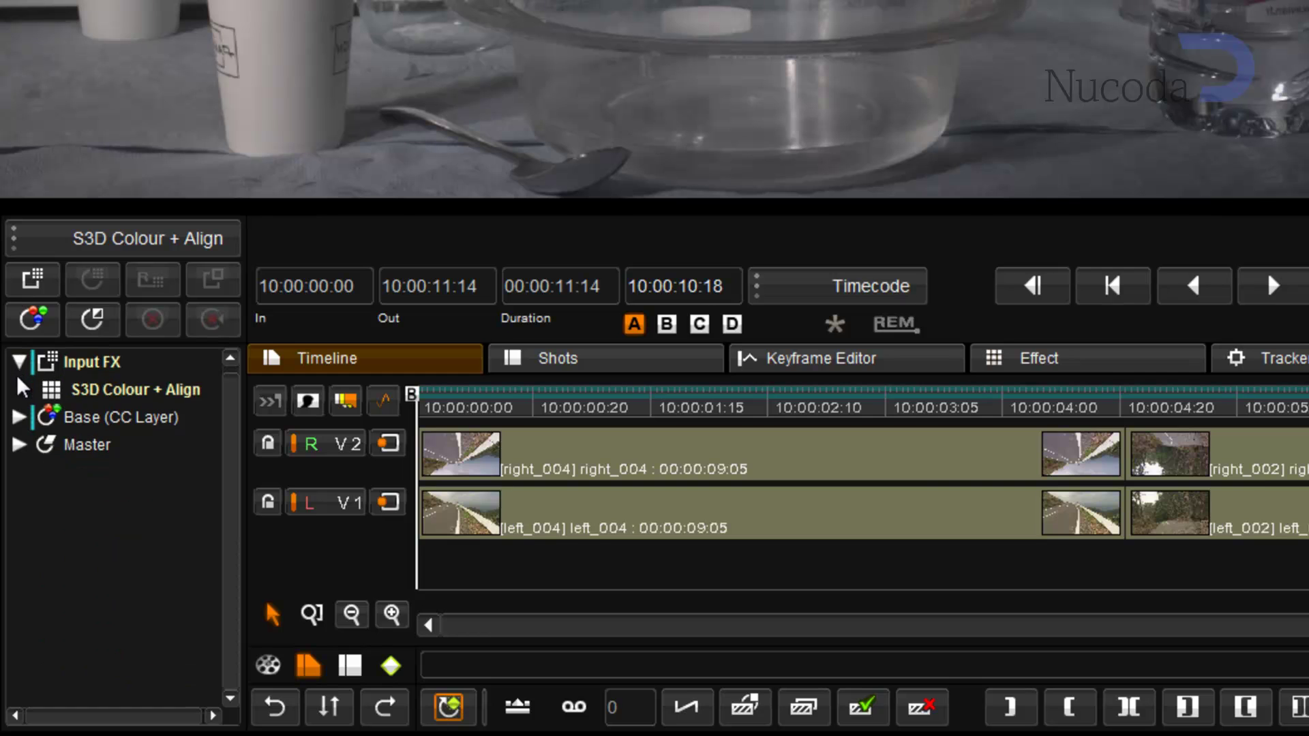
{"action": "left_click", "coordinate": [68, 392]}
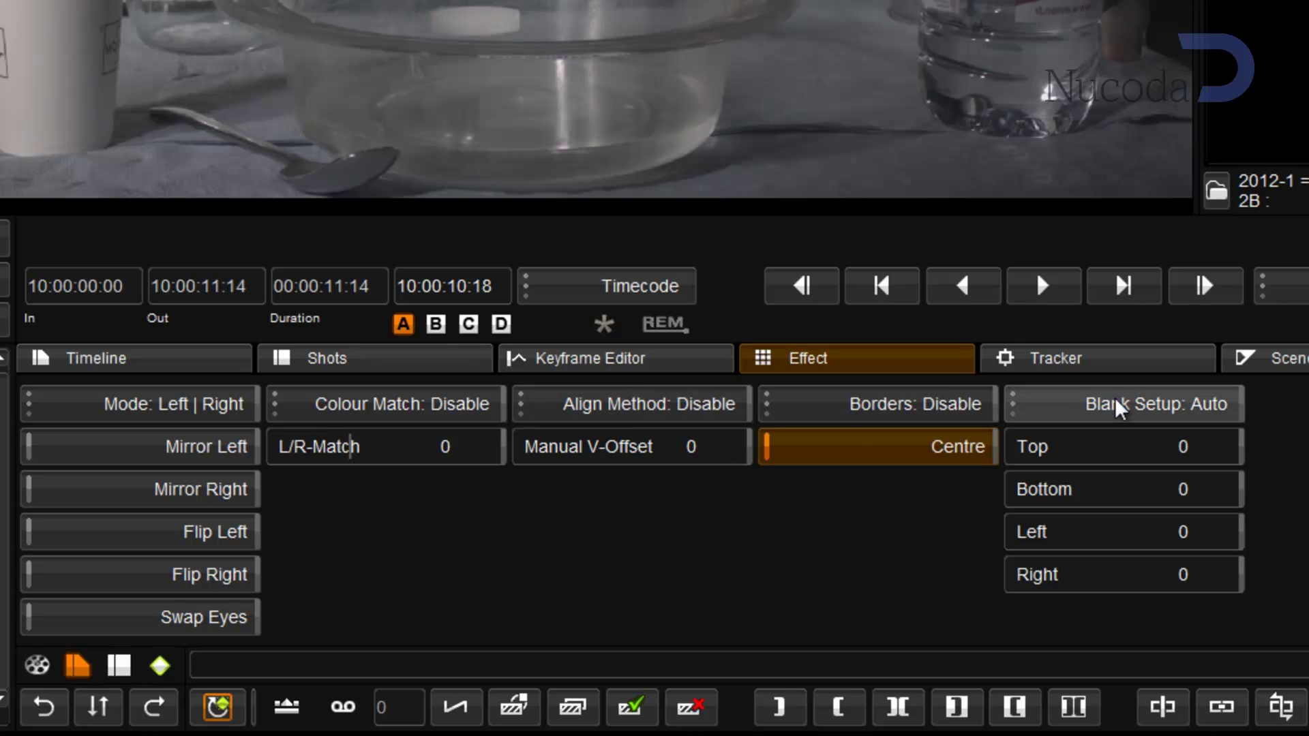
Step: Set Mode to Side By Side, enable Mirror Right, and use Global colour match with L/R-Match 0.190
{"action": "left_click", "coordinate": [187, 409]}
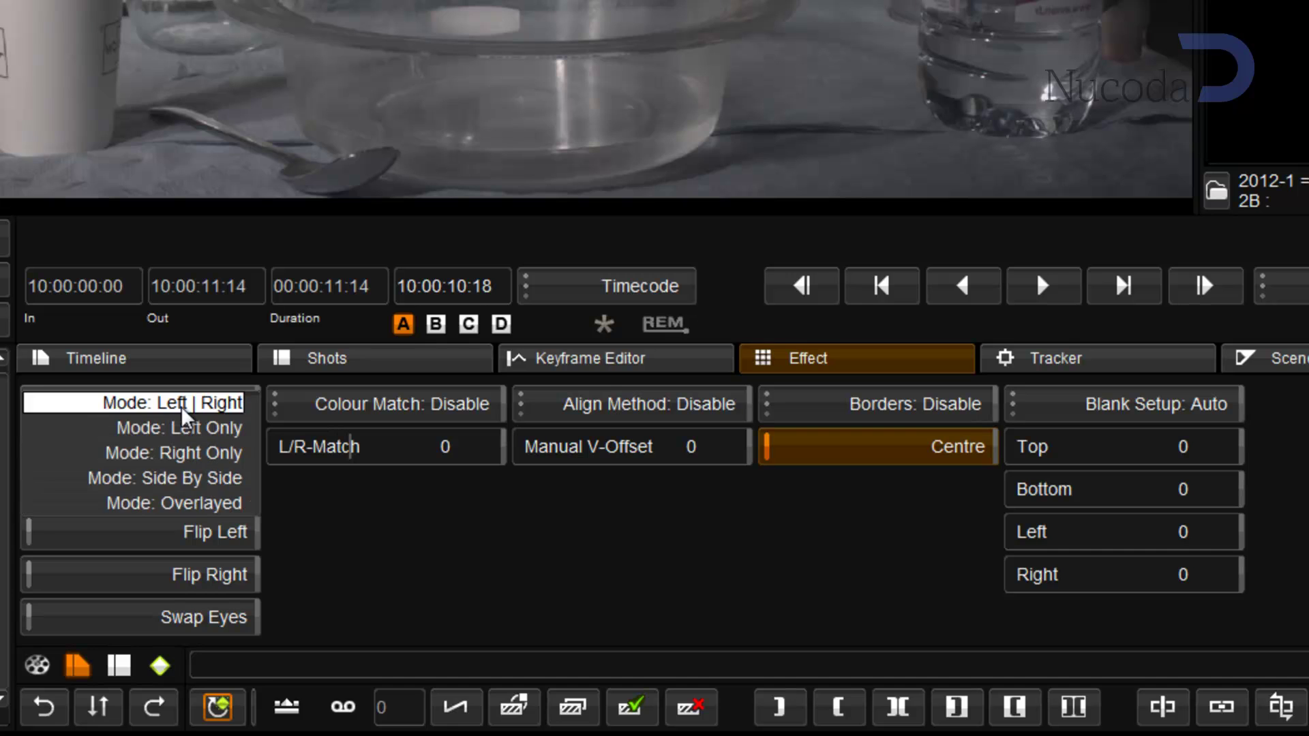
{"action": "left_click", "coordinate": [178, 476]}
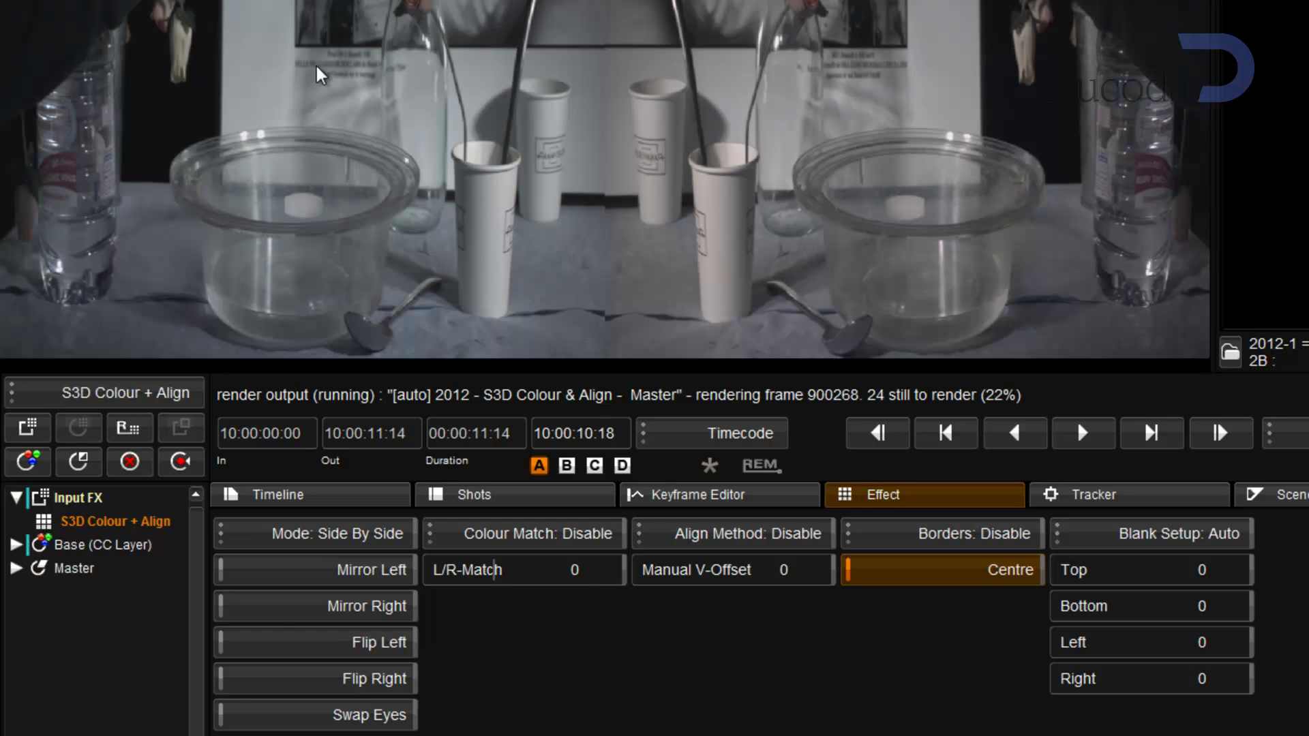
{"action": "left_click", "coordinate": [290, 608]}
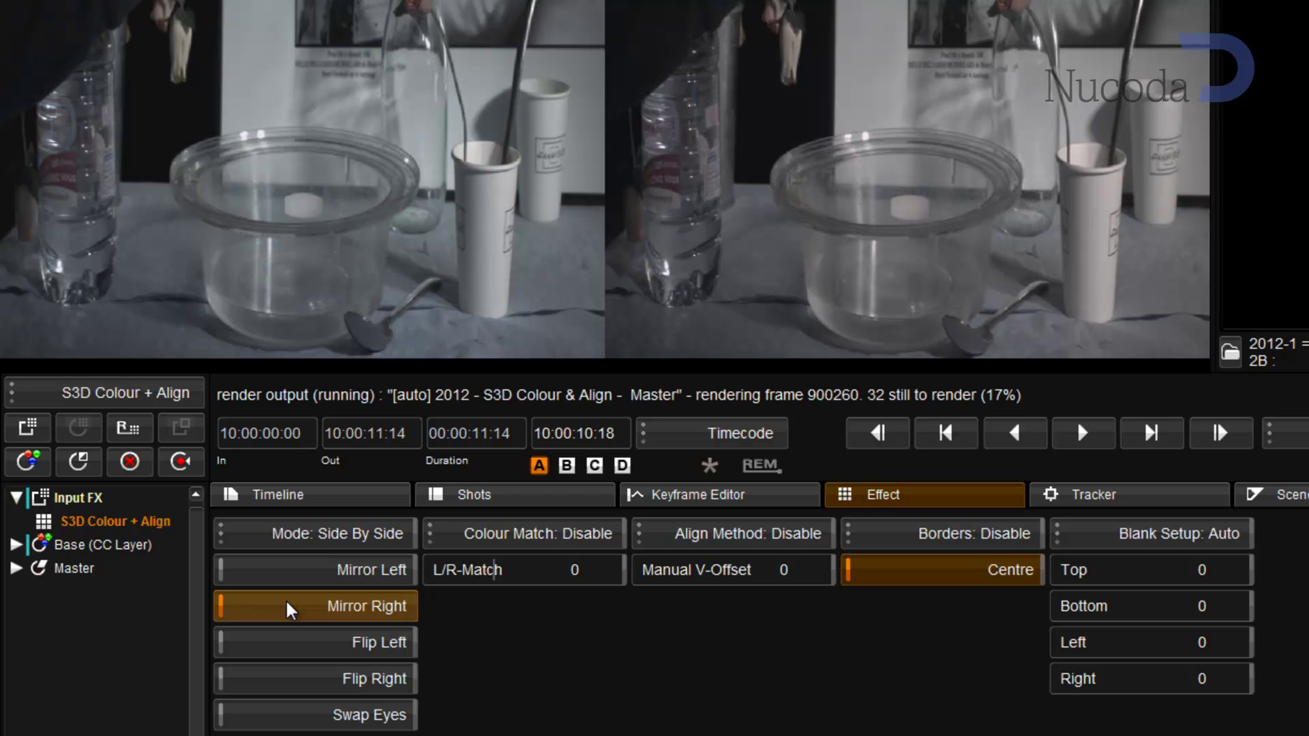
{"action": "left_click", "coordinate": [477, 534]}
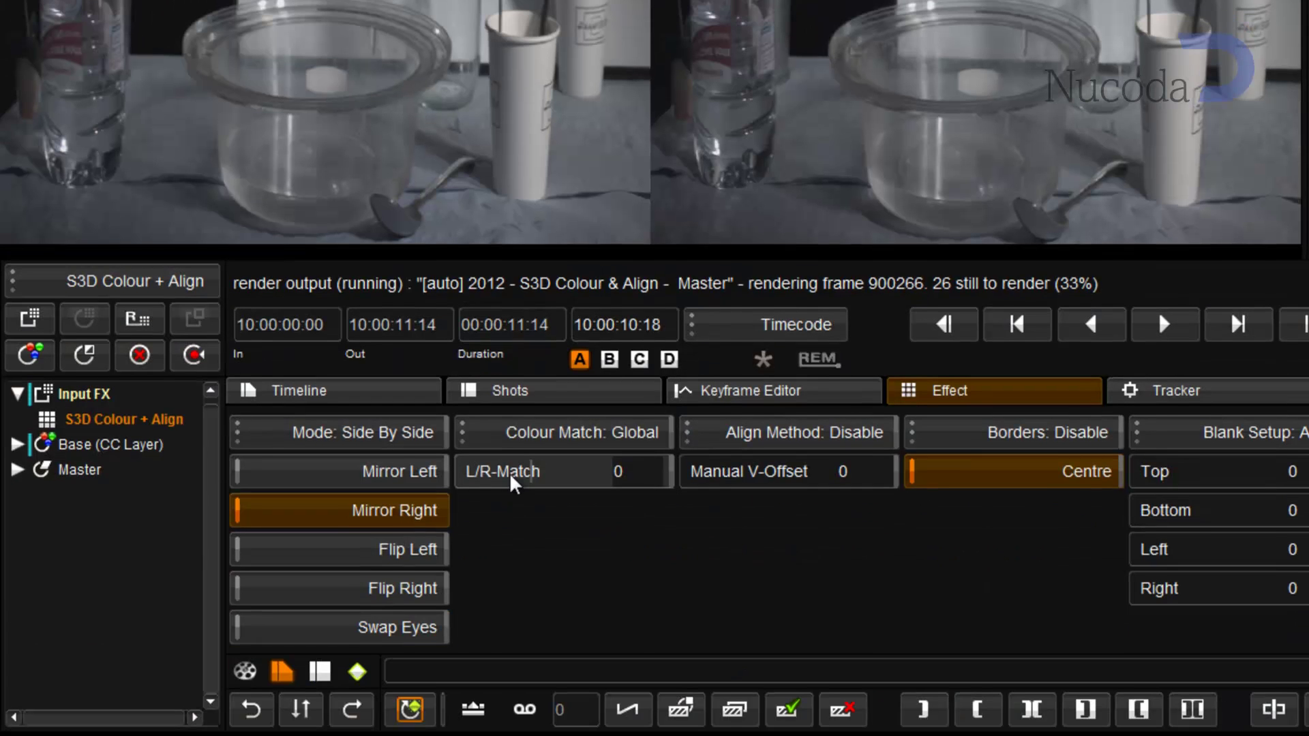
{"action": "mouse_move", "coordinate": [511, 477]}
{"action": "left_mouse_down"}
{"action": "mouse_move", "coordinate": [453, 482]}
{"action": "mouse_move", "coordinate": [597, 487]}
{"action": "mouse_move", "coordinate": [530, 487]}
{"action": "left_mouse_up"}
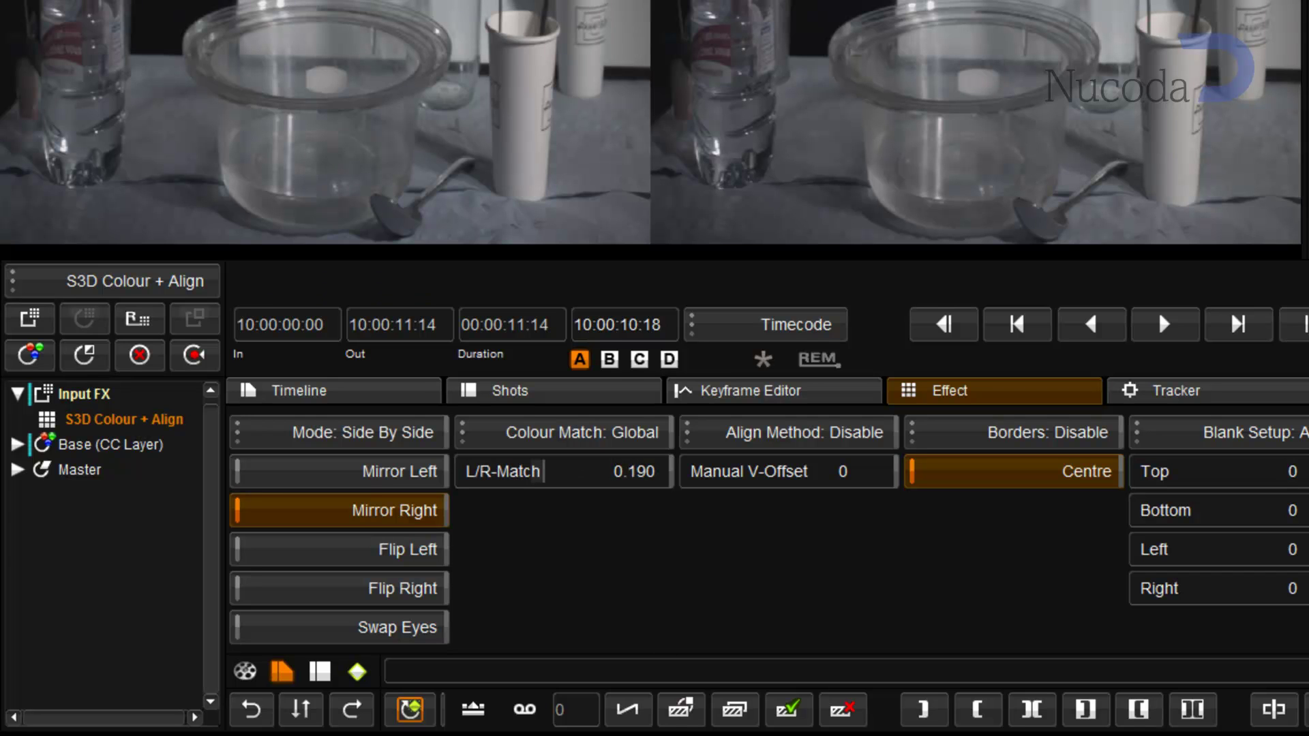
Step: Set Align Method to Morph and Borders to Zoom Source
{"action": "left_click", "coordinate": [700, 436]}
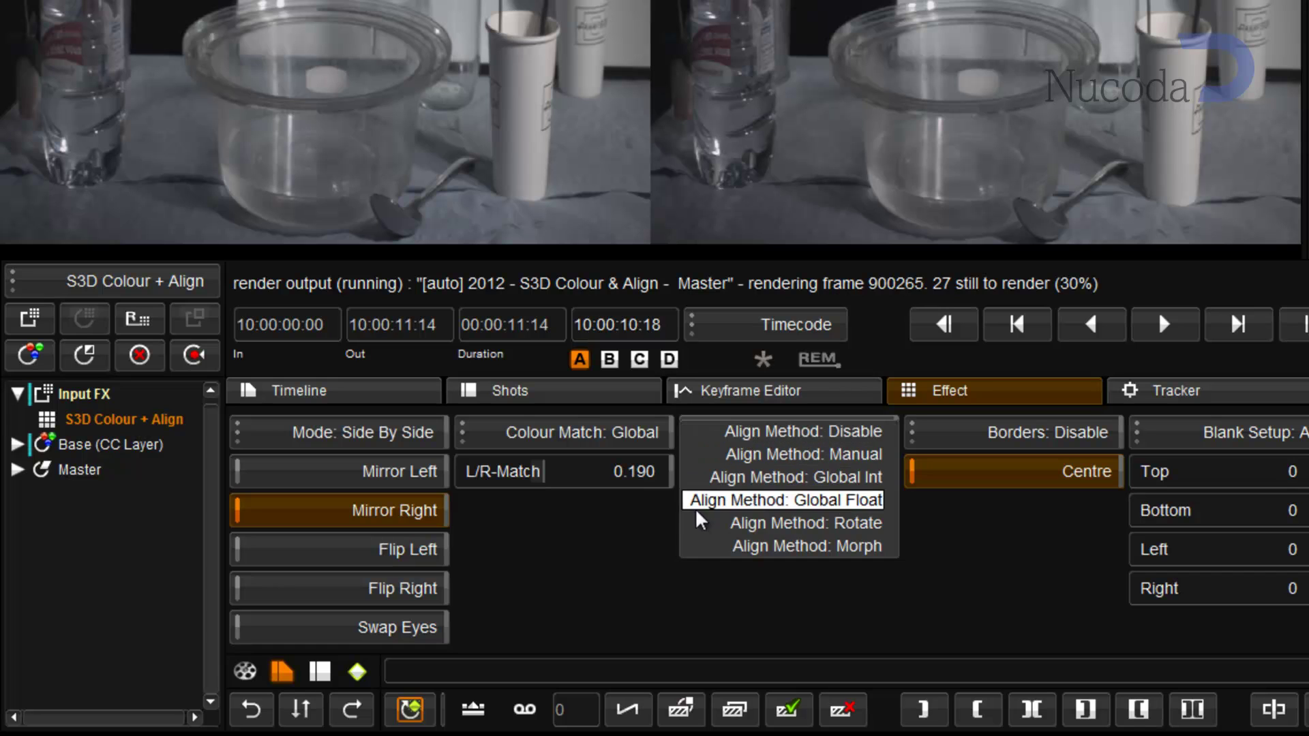
{"action": "left_click", "coordinate": [711, 553]}
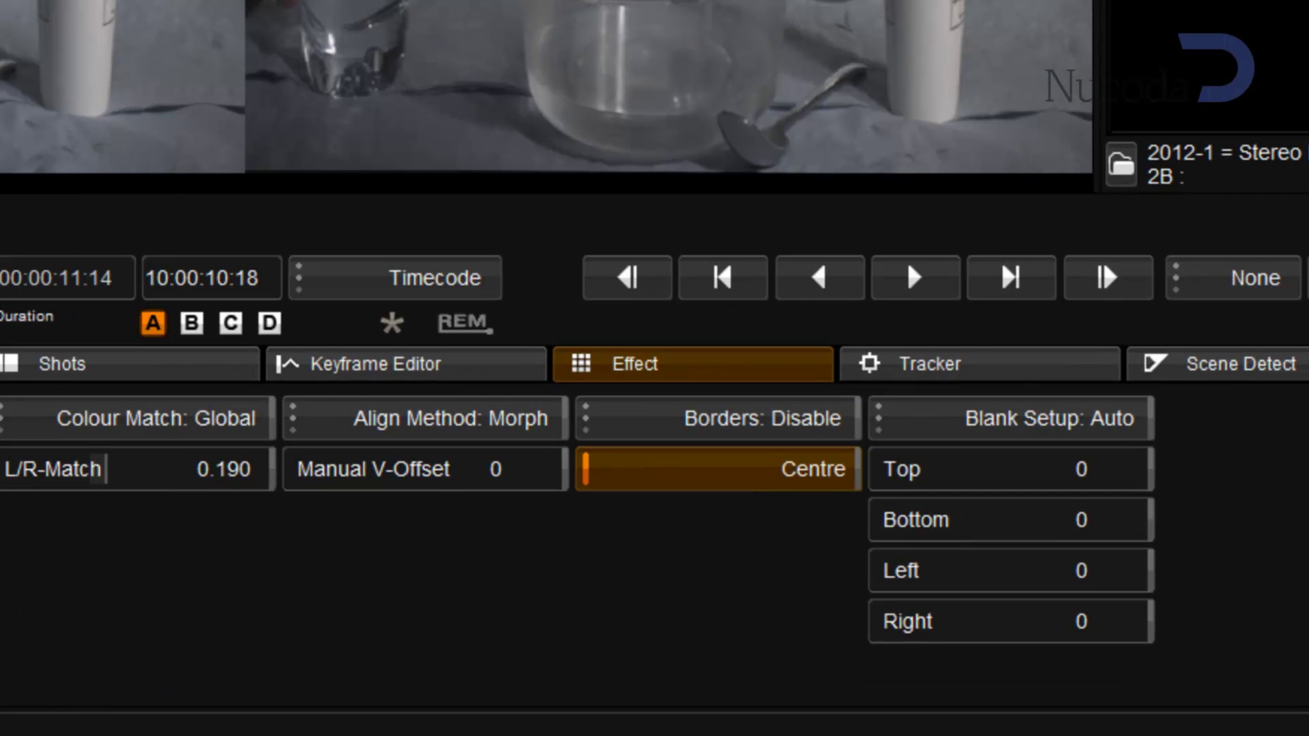
{"action": "left_click", "coordinate": [610, 422]}
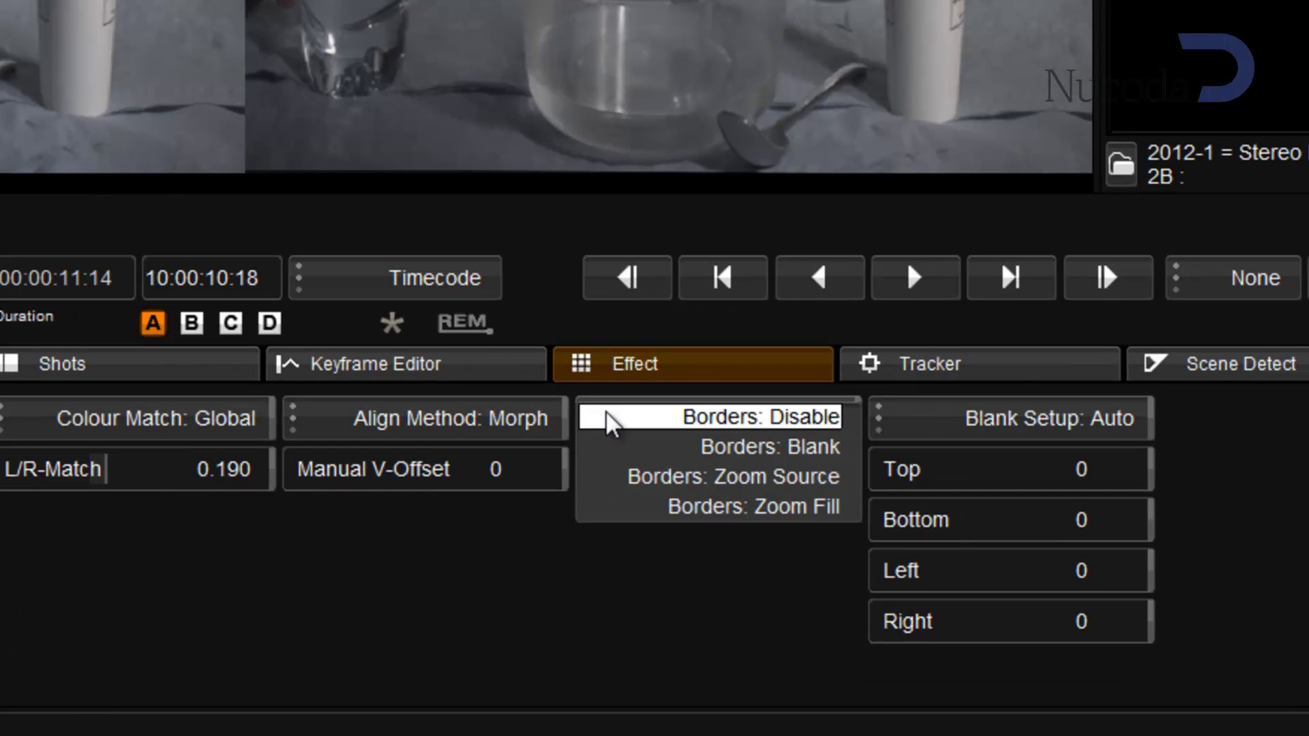
{"action": "left_click", "coordinate": [620, 477]}
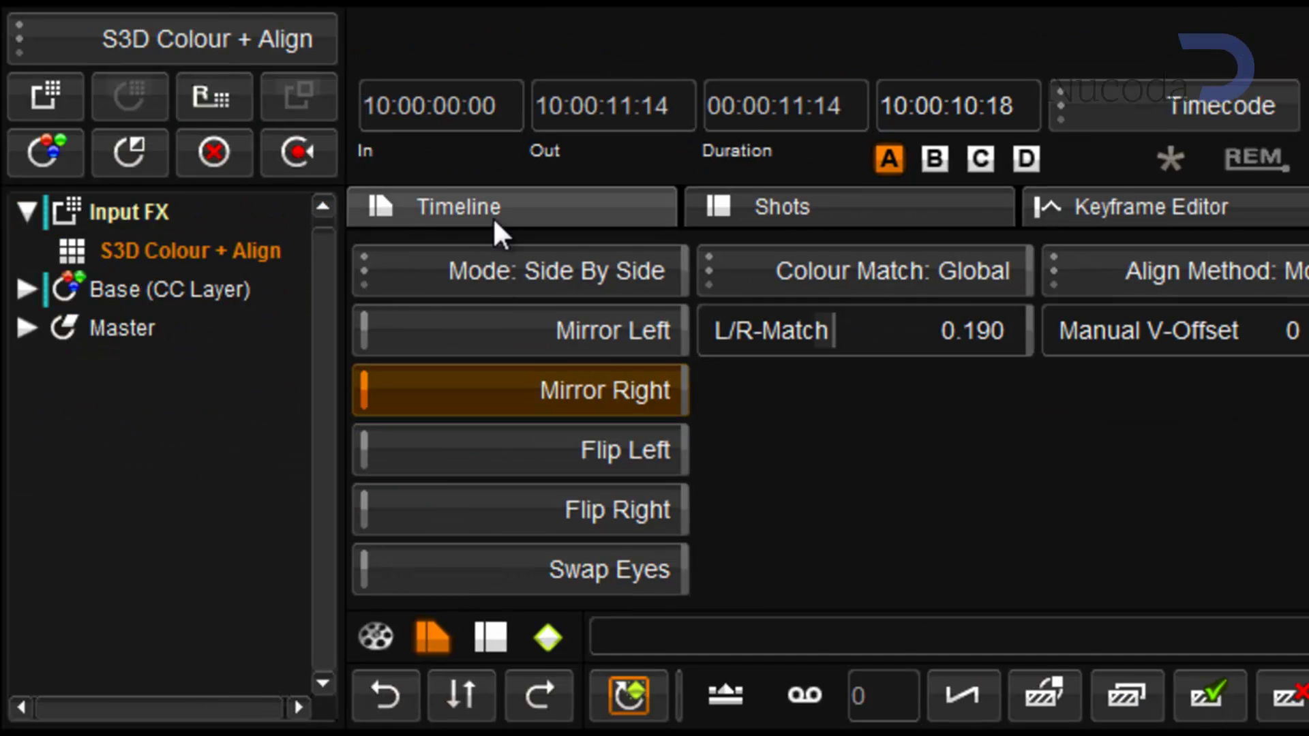
Step: Switch Mode back to Left | Right and check the other eye before returning to the first
{"action": "left_click", "coordinate": [493, 285]}
{"action": "left_click", "coordinate": [494, 158]}
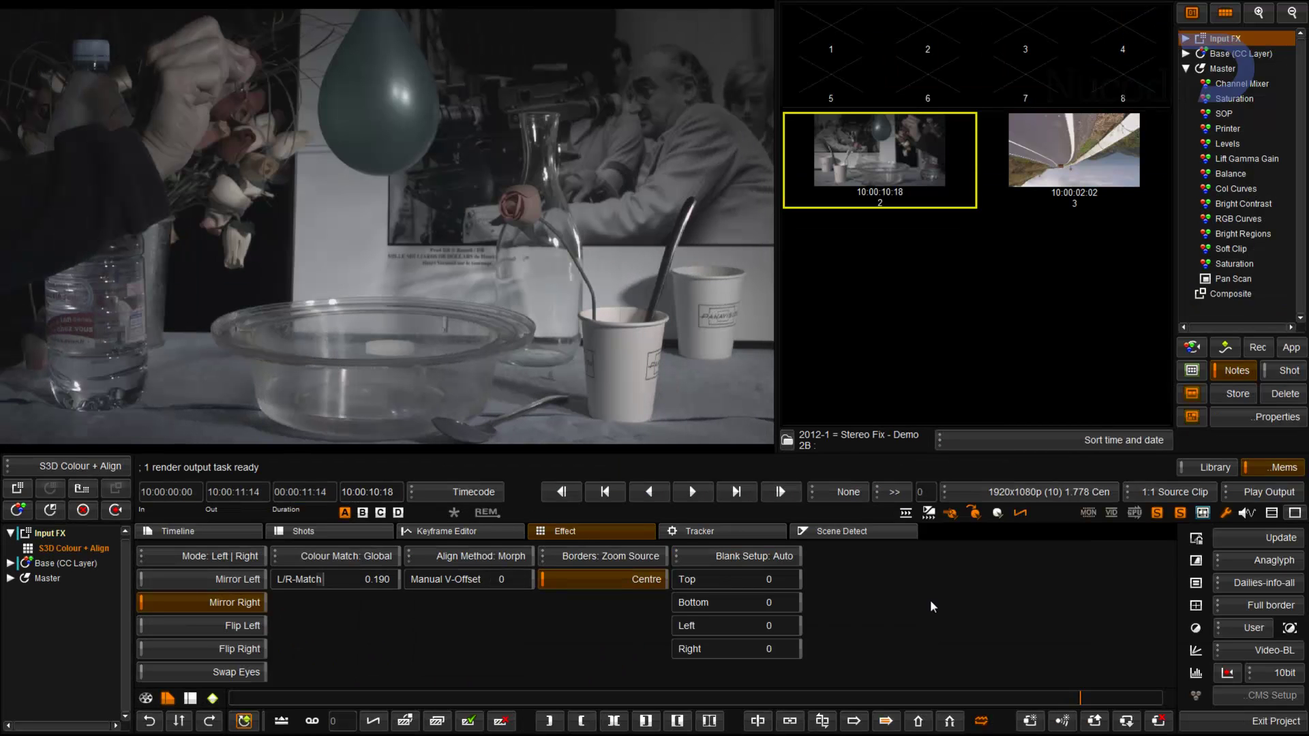
{"action": "left_click", "coordinate": [1179, 514]}
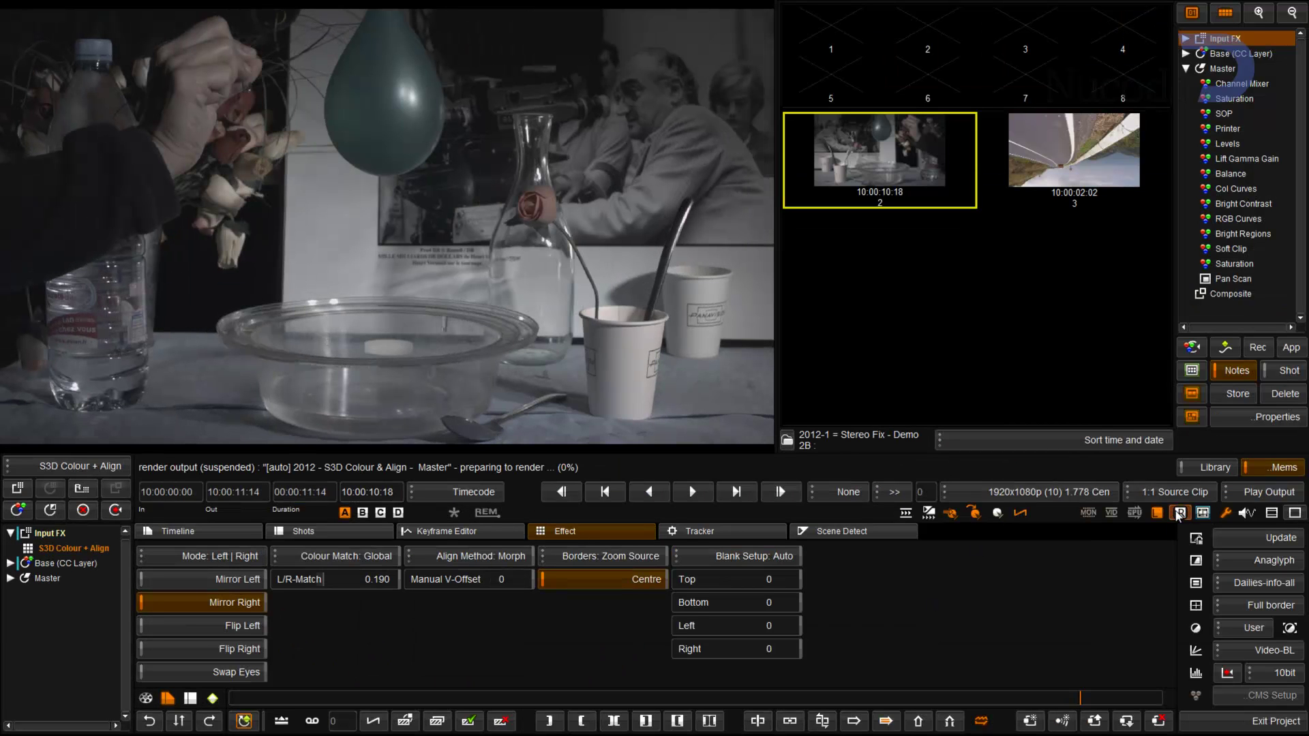
{"action": "left_click", "coordinate": [1179, 514]}
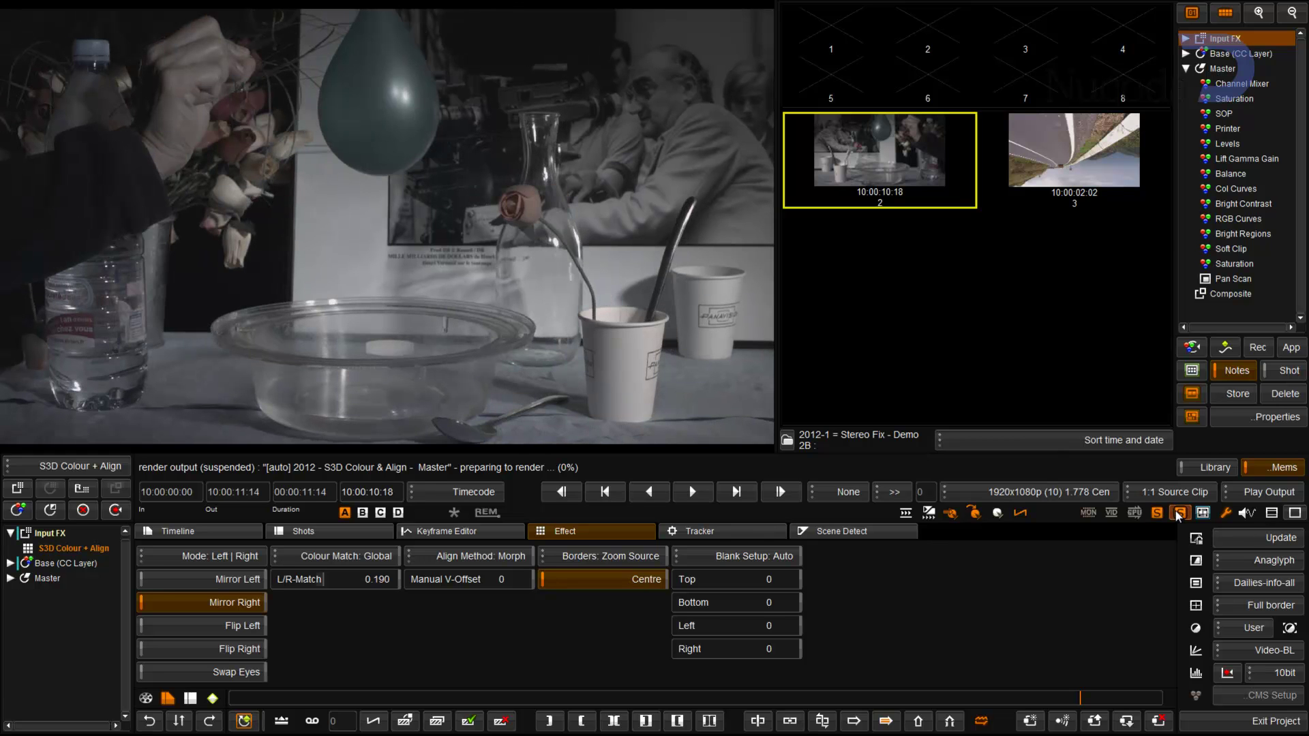